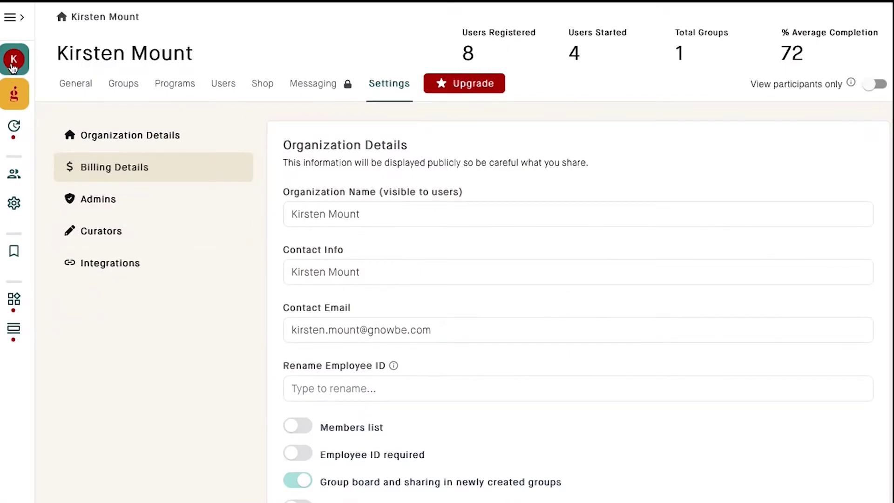
Step: Expand the left sidebar to list its organization, curator and services sections
{"action": "left_click", "coordinate": [27, 12]}
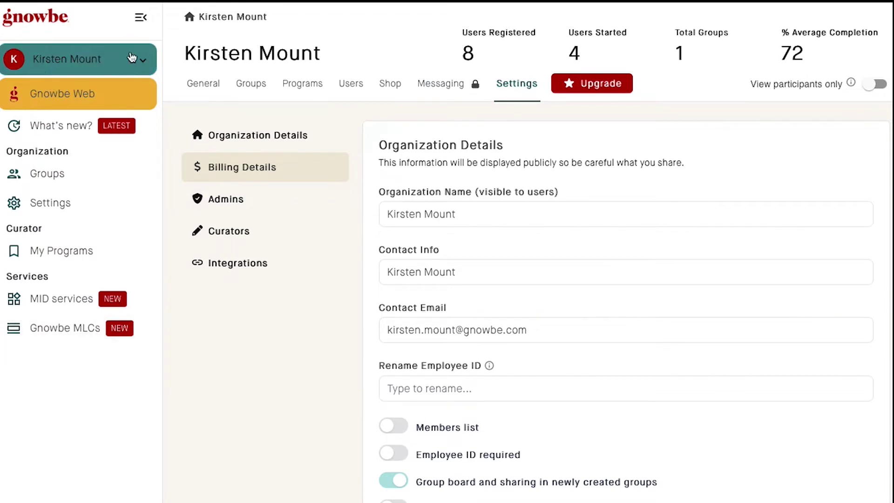
Step: Switch to the other organization from the account dropdown, then reopen the dropdown
{"action": "left_click", "coordinate": [151, 61]}
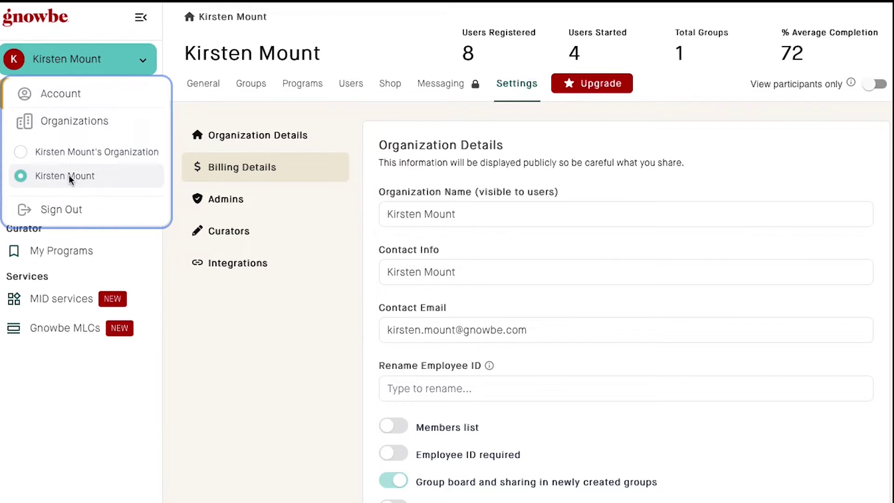
{"action": "left_click", "coordinate": [73, 151]}
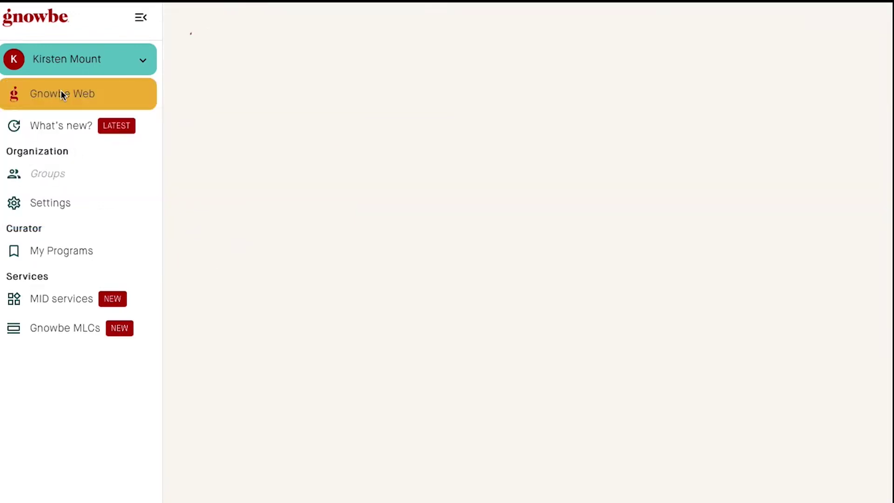
{"action": "left_click", "coordinate": [148, 62]}
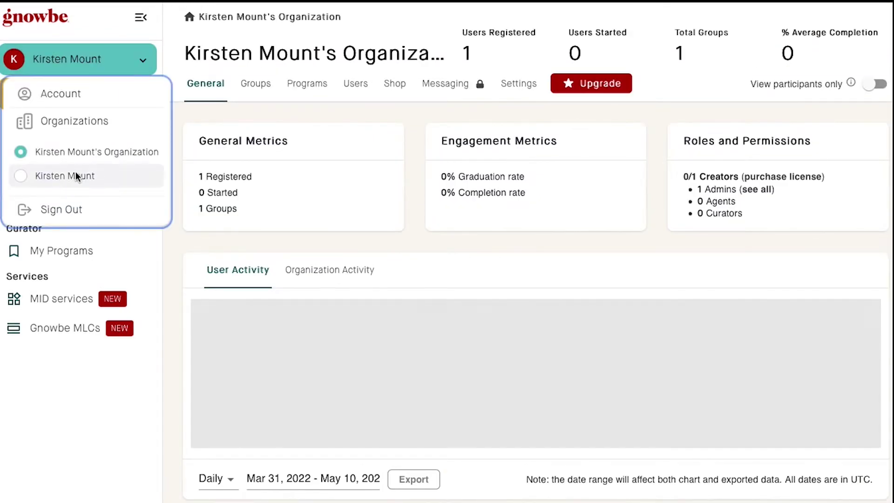
Step: Switch back to the main organization and view its Programs list showing Leading Others at 72%
{"action": "left_click", "coordinate": [74, 175]}
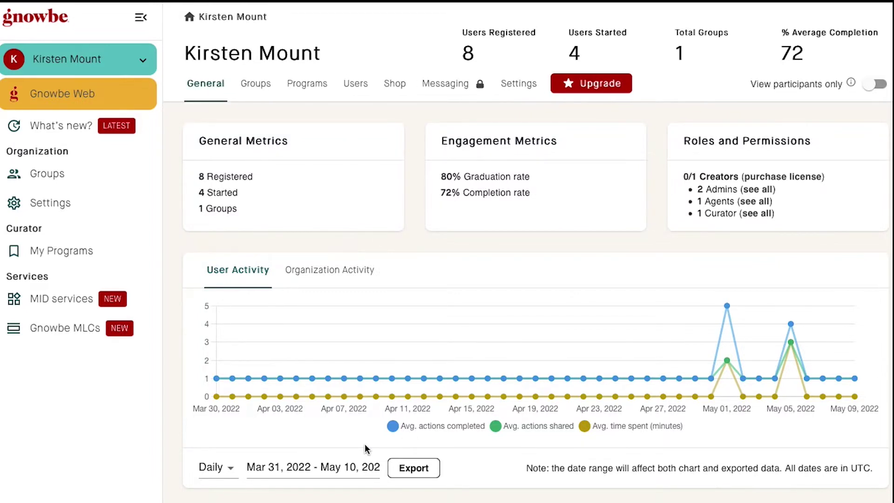
{"action": "scroll", "coordinate": [364, 443], "scroll_direction": "down", "scroll_amount": 2}
{"action": "scroll", "coordinate": [365, 443], "scroll_direction": "down", "scroll_amount": 4}
{"action": "scroll", "coordinate": [365, 443], "scroll_direction": "up", "scroll_amount": 3}
{"action": "scroll", "coordinate": [364, 443], "scroll_direction": "up", "scroll_amount": 4}
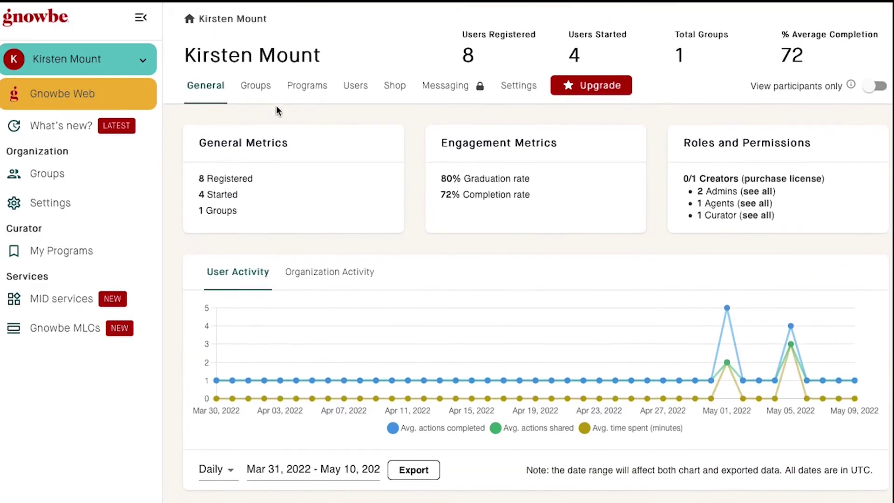
{"action": "left_click", "coordinate": [256, 84]}
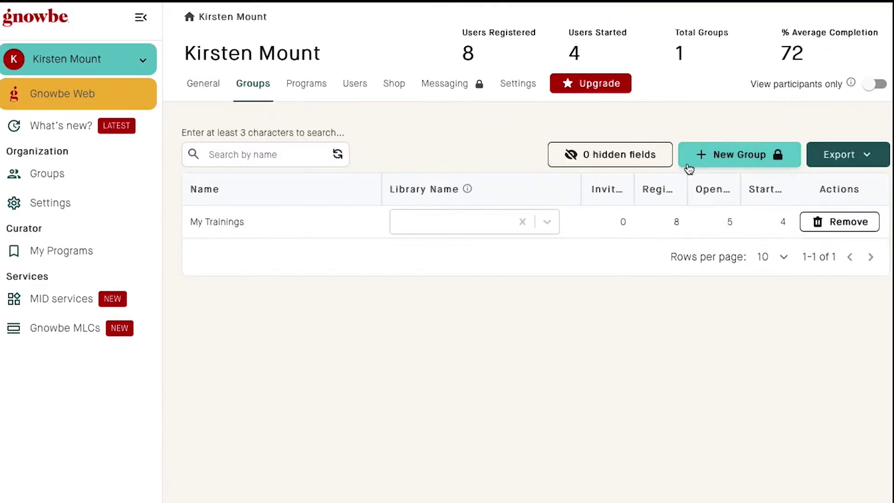
{"action": "left_click", "coordinate": [317, 87]}
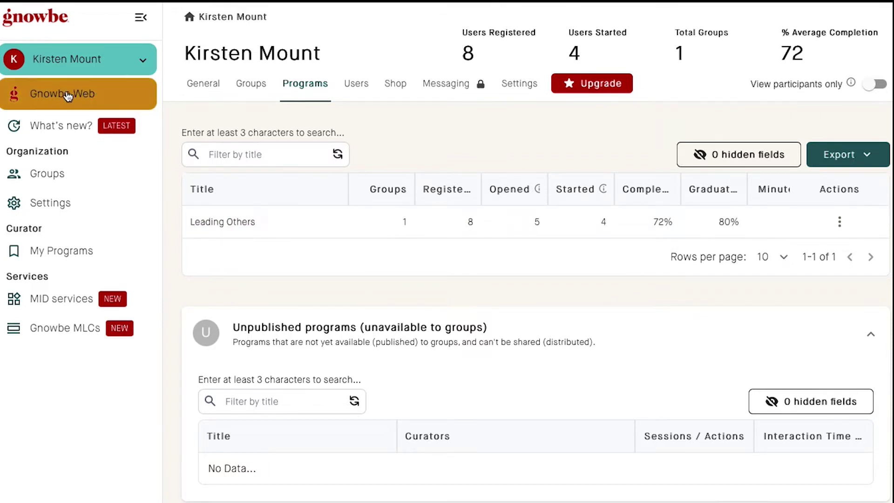
Step: Review the organization's registered users, then view its Shop with no one-time purchases
{"action": "left_click", "coordinate": [360, 89]}
{"action": "scroll", "coordinate": [336, 413], "scroll_direction": "down", "scroll_amount": 3}
{"action": "scroll", "coordinate": [335, 414], "scroll_direction": "up", "scroll_amount": 3}
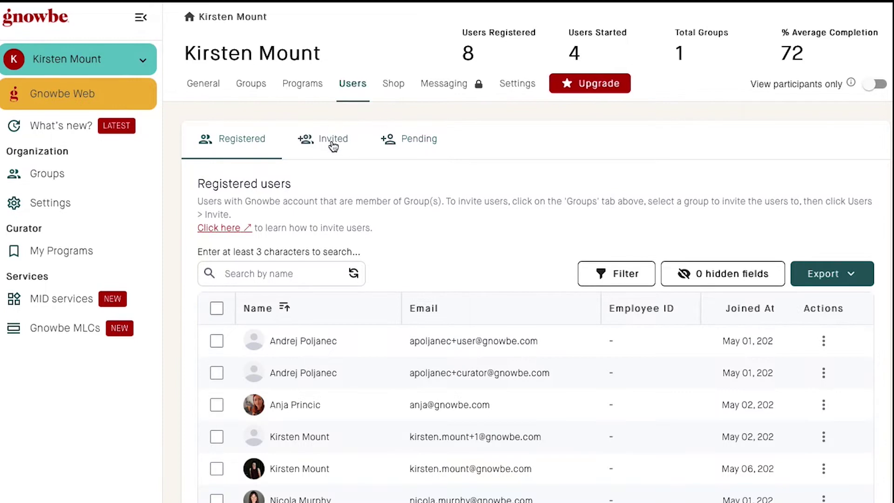
{"action": "left_click", "coordinate": [245, 85]}
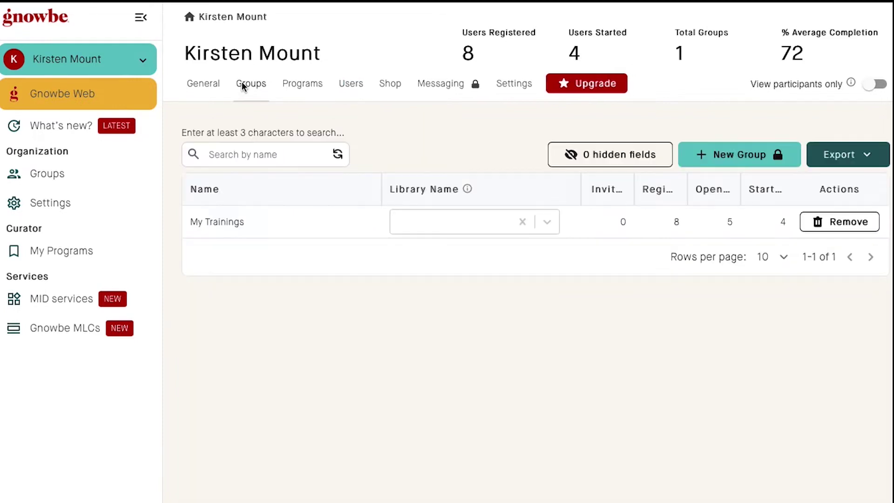
{"action": "left_click", "coordinate": [354, 85]}
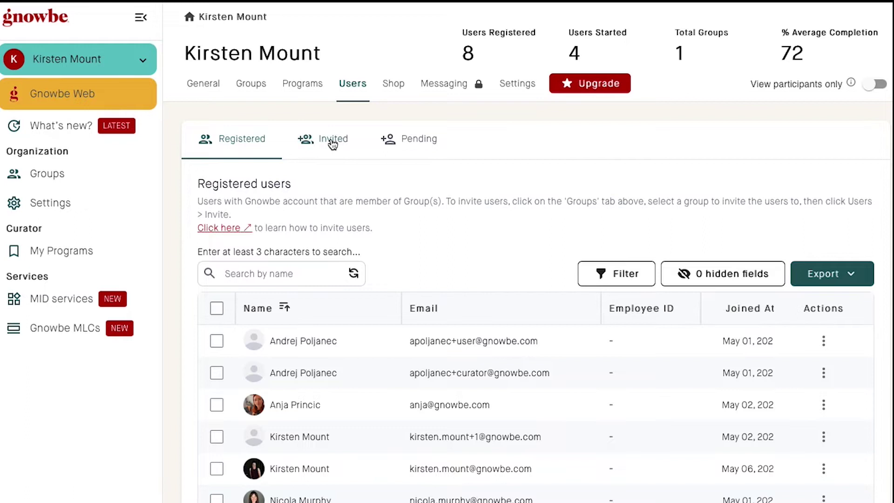
{"action": "left_click", "coordinate": [393, 83]}
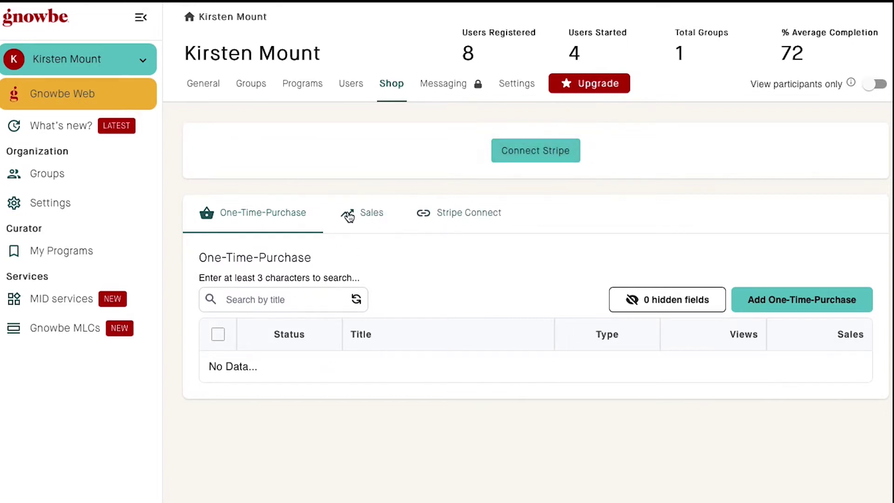
{"action": "mouse_move", "coordinate": [478, 84]}
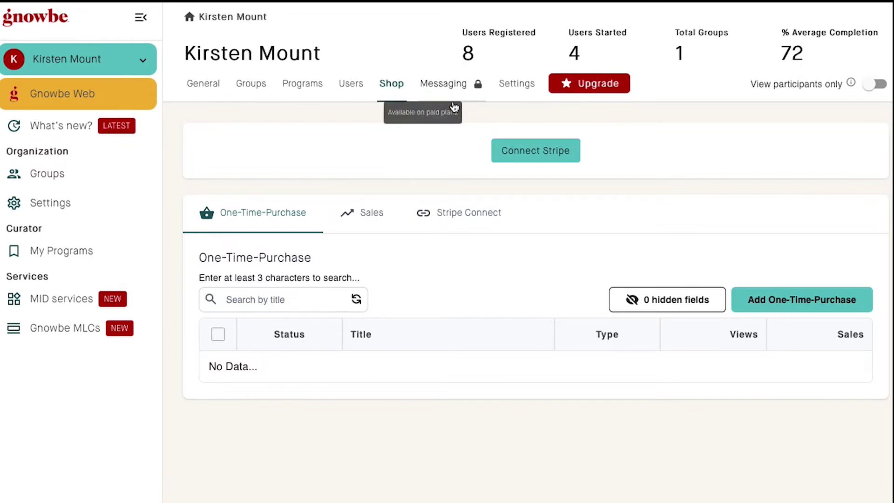
Step: Enable Members list and Allow anonymity for both the members list and leaderboard
{"action": "left_click", "coordinate": [517, 89]}
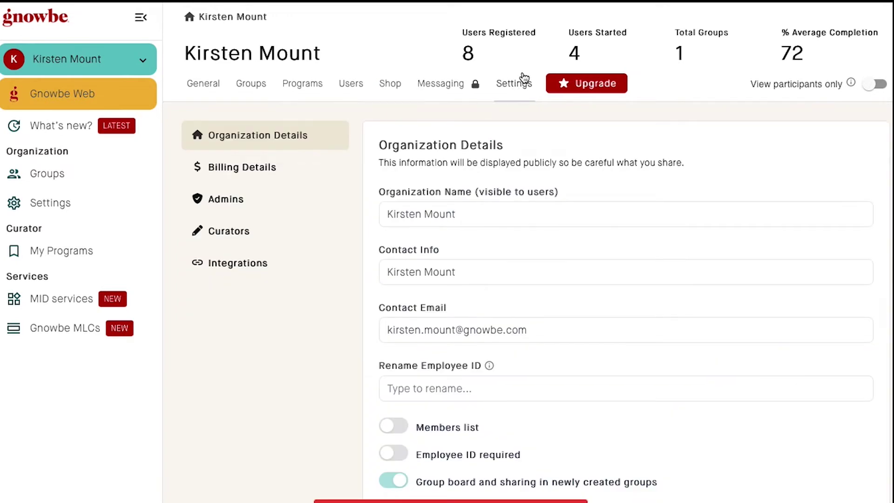
{"action": "scroll", "coordinate": [462, 366], "scroll_direction": "down", "scroll_amount": 2}
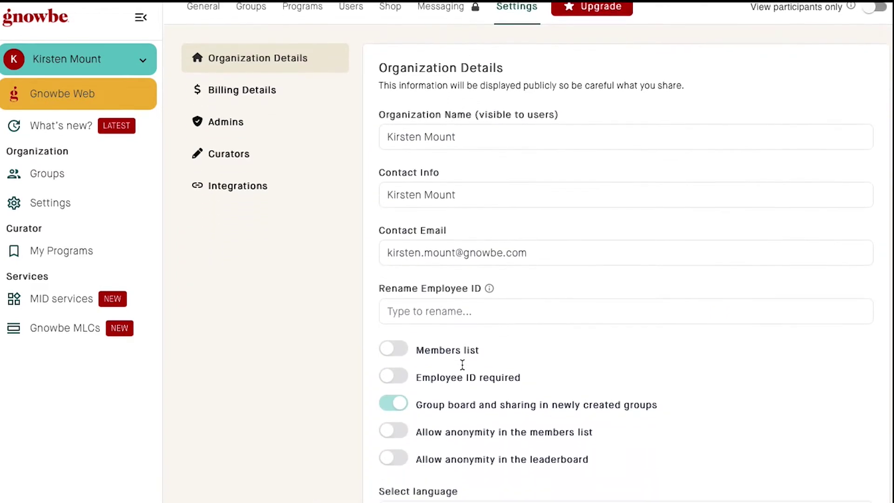
{"action": "scroll", "coordinate": [458, 365], "scroll_direction": "down", "scroll_amount": 2}
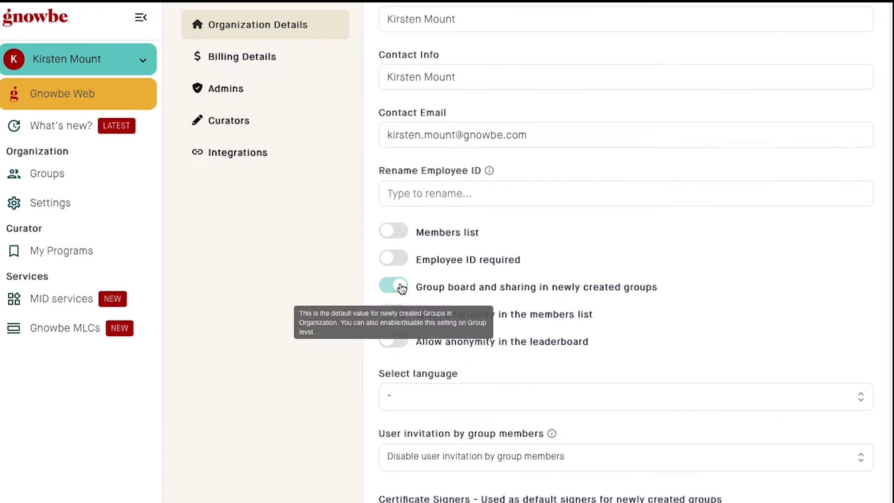
{"action": "left_click", "coordinate": [391, 233]}
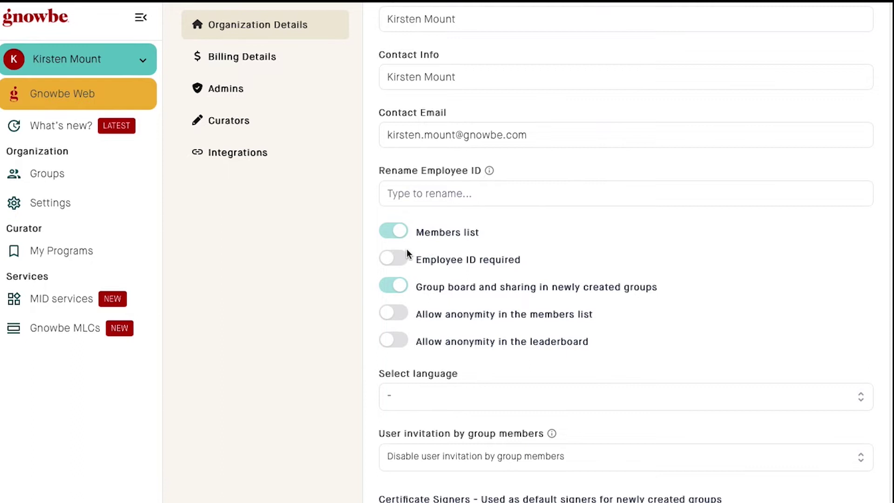
{"action": "left_click", "coordinate": [399, 286]}
{"action": "left_click", "coordinate": [395, 314]}
{"action": "left_click", "coordinate": [419, 344]}
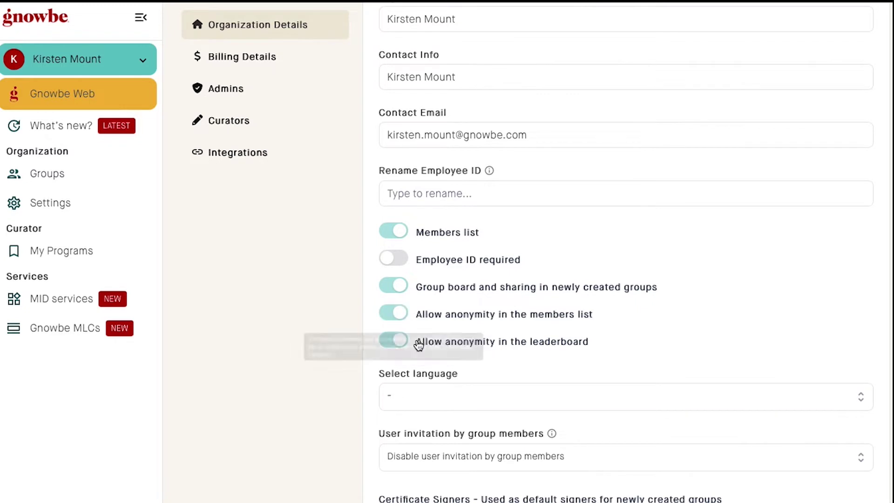
{"action": "scroll", "coordinate": [577, 368], "scroll_direction": "down", "scroll_amount": 2}
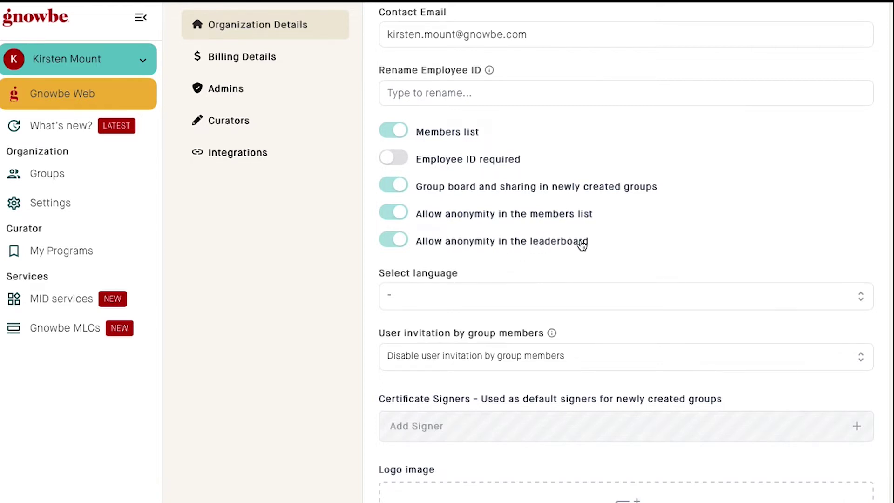
{"action": "left_click", "coordinate": [397, 217]}
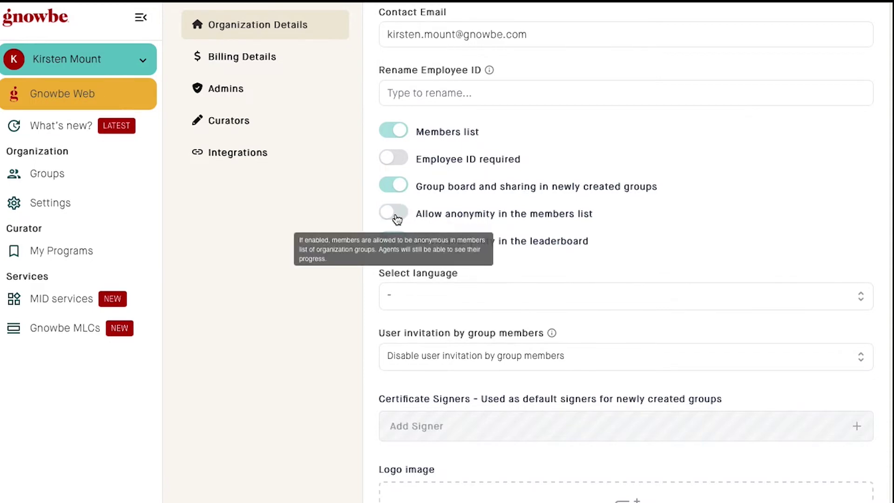
{"action": "scroll", "coordinate": [395, 214], "scroll_direction": "up", "scroll_amount": 5}
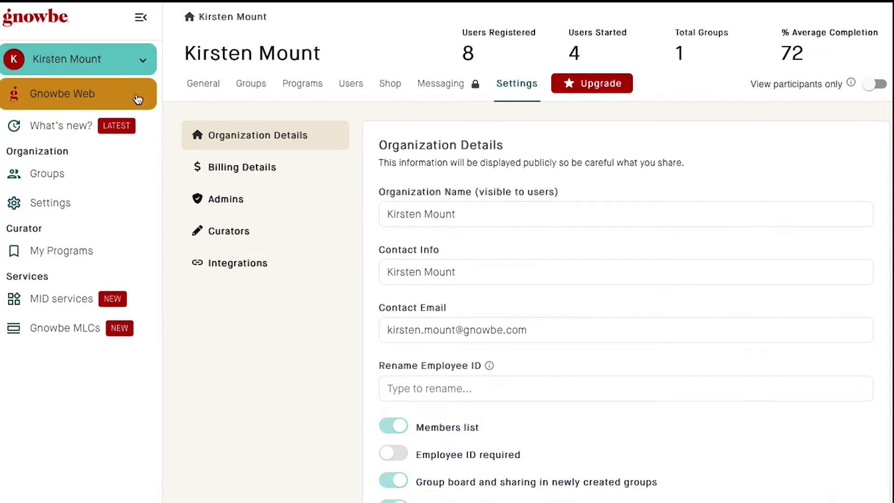
Step: Open the My Trainings group from the organization's Groups list
{"action": "left_click", "coordinate": [247, 83]}
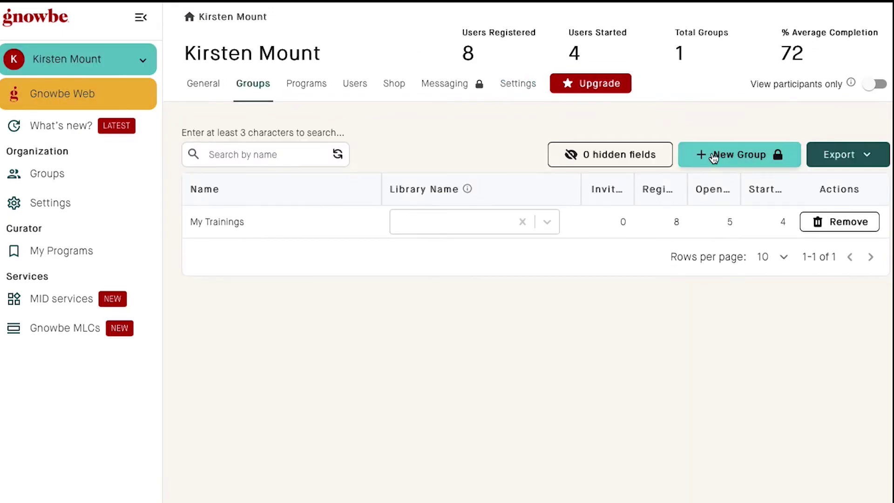
{"action": "left_click", "coordinate": [221, 223]}
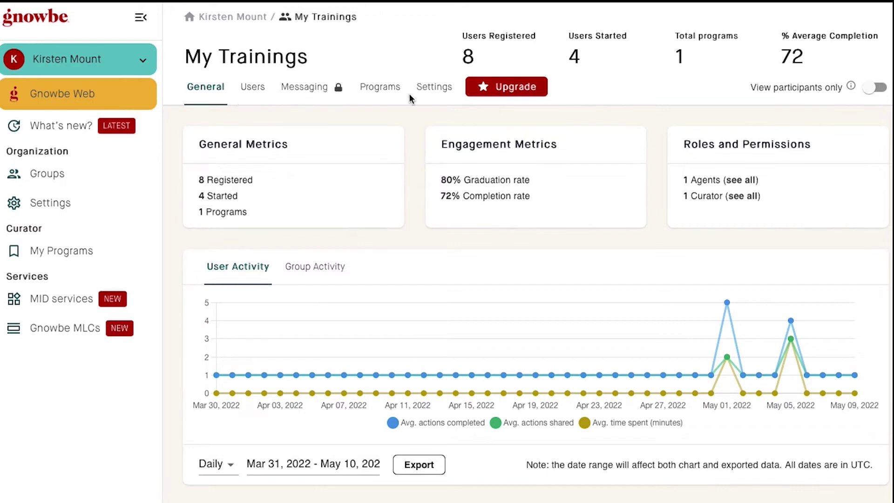
Step: Scroll across the My Trainings Registered users table to see every completion and flag column
{"action": "left_click", "coordinate": [258, 90]}
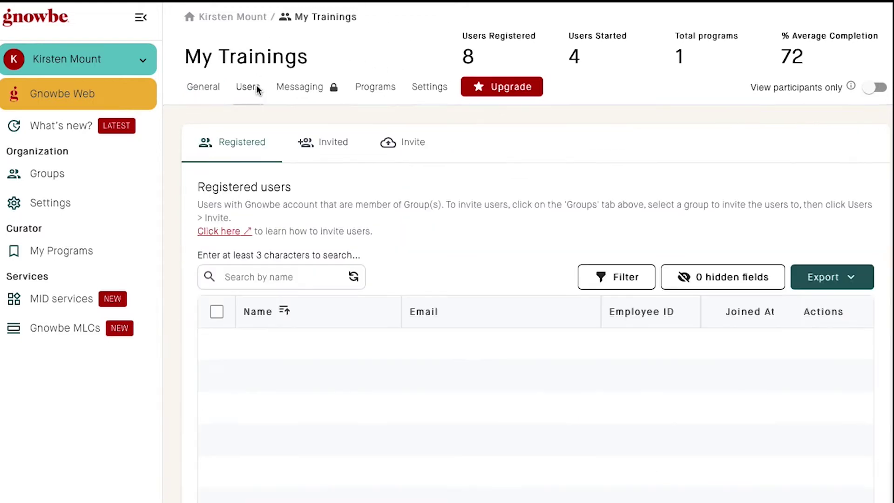
{"action": "scroll", "coordinate": [409, 465], "scroll_direction": "down", "scroll_amount": 4}
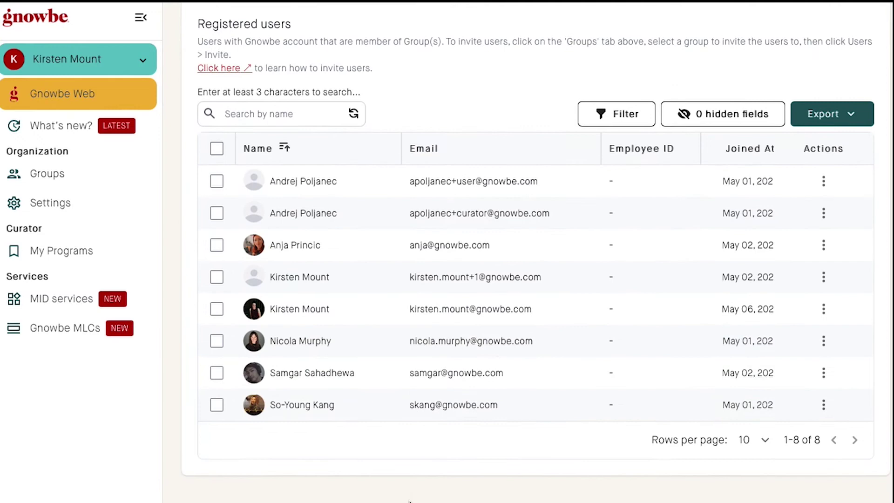
{"action": "scroll", "coordinate": [690, 320], "scroll_direction": "up", "scroll_amount": 2}
{"action": "scroll", "coordinate": [698, 317], "scroll_direction": "right", "scroll_amount": 2}
{"action": "scroll", "coordinate": [698, 317], "scroll_direction": "right", "scroll_amount": 5}
{"action": "scroll", "coordinate": [697, 312], "scroll_direction": "right", "scroll_amount": 3}
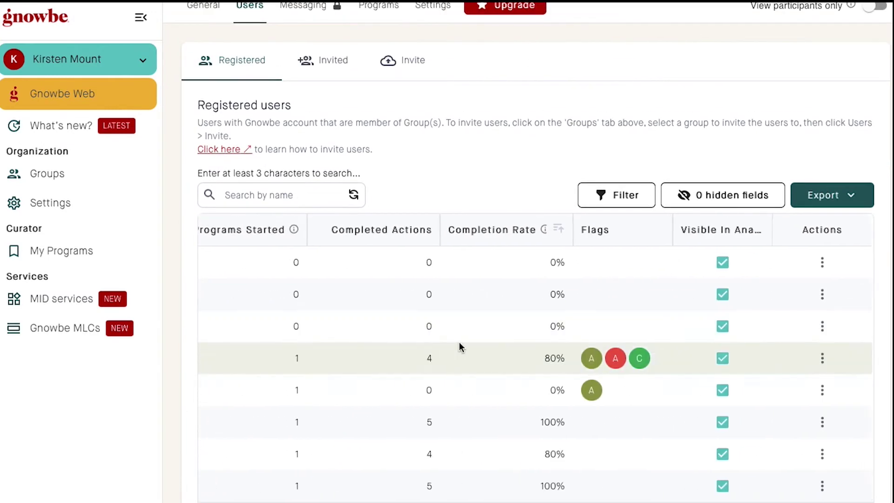
{"action": "scroll", "coordinate": [460, 345], "scroll_direction": "left", "scroll_amount": 5}
{"action": "scroll", "coordinate": [437, 345], "scroll_direction": "left", "scroll_amount": 3}
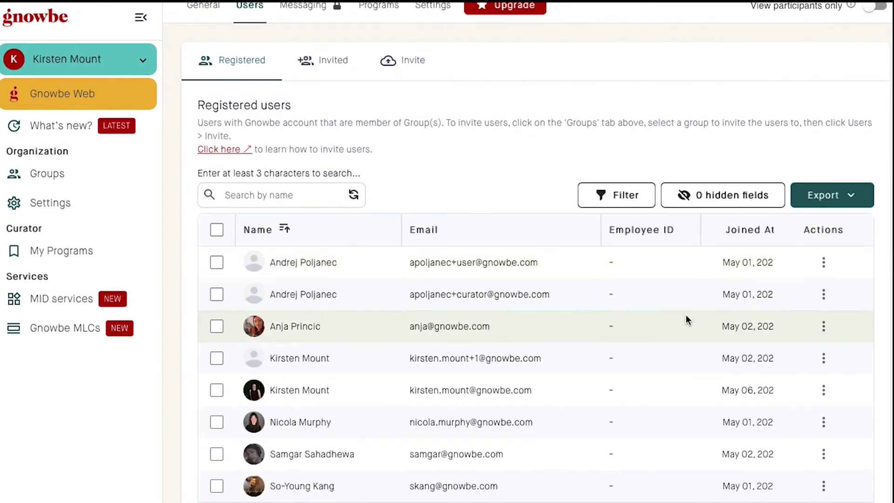
{"action": "scroll", "coordinate": [686, 315], "scroll_direction": "right", "scroll_amount": 5}
{"action": "scroll", "coordinate": [686, 314], "scroll_direction": "right", "scroll_amount": 3}
{"action": "scroll", "coordinate": [686, 315], "scroll_direction": "right", "scroll_amount": 1}
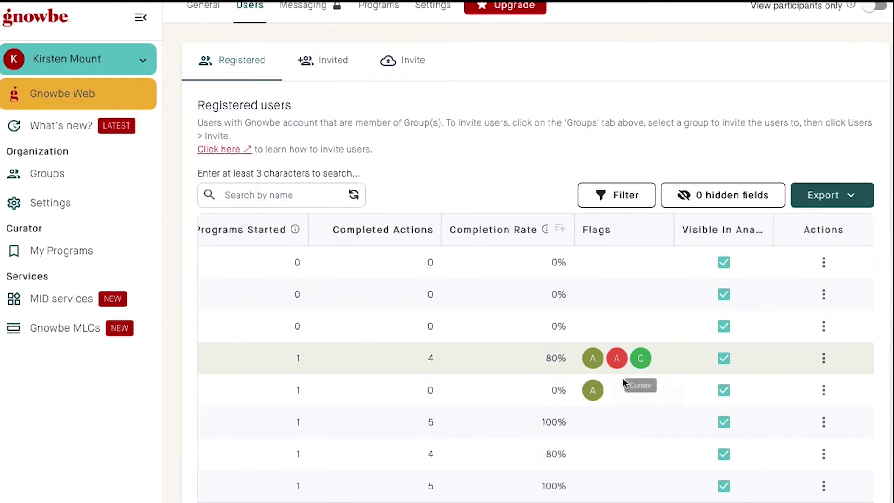
{"action": "scroll", "coordinate": [473, 386], "scroll_direction": "left", "scroll_amount": 3}
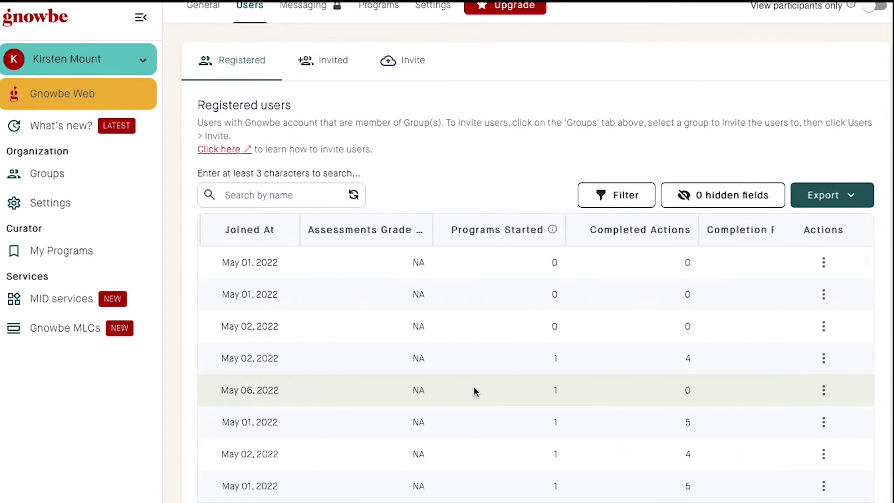
{"action": "scroll", "coordinate": [474, 386], "scroll_direction": "left", "scroll_amount": 1}
{"action": "scroll", "coordinate": [339, 391], "scroll_direction": "left", "scroll_amount": 5}
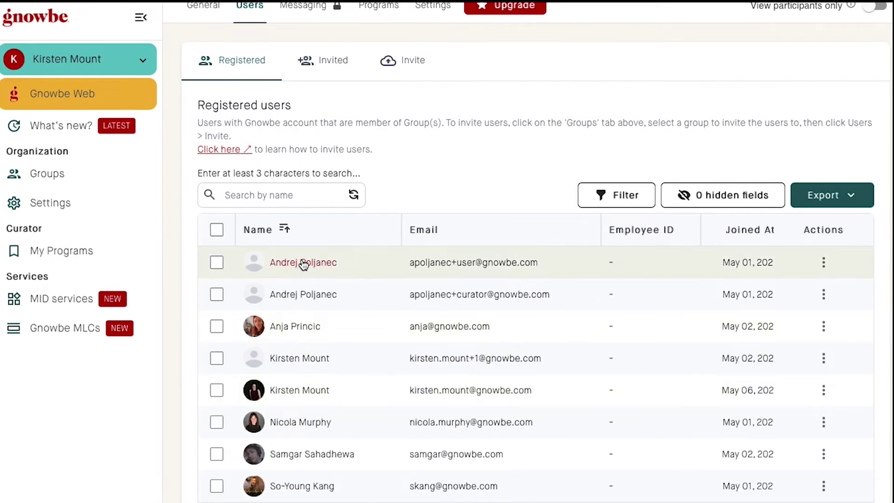
{"action": "scroll", "coordinate": [304, 263], "scroll_direction": "up", "scroll_amount": 2}
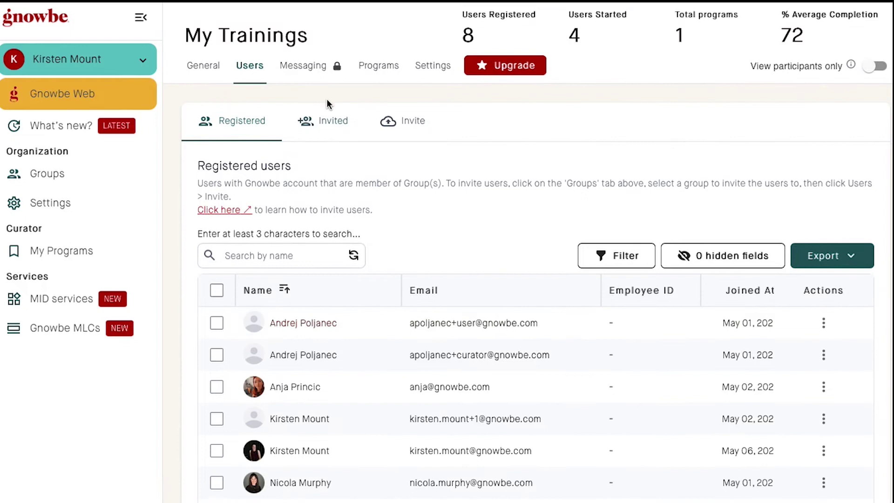
{"action": "left_click", "coordinate": [413, 126]}
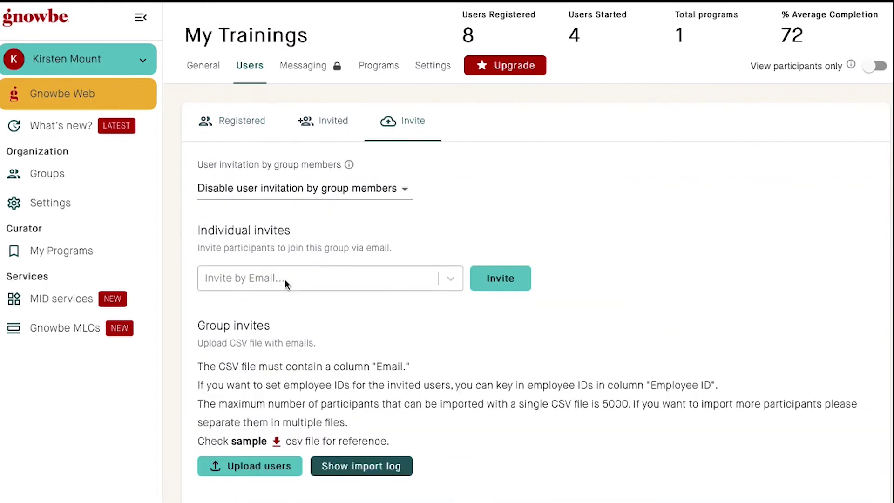
{"action": "scroll", "coordinate": [285, 283], "scroll_direction": "down", "scroll_amount": 3}
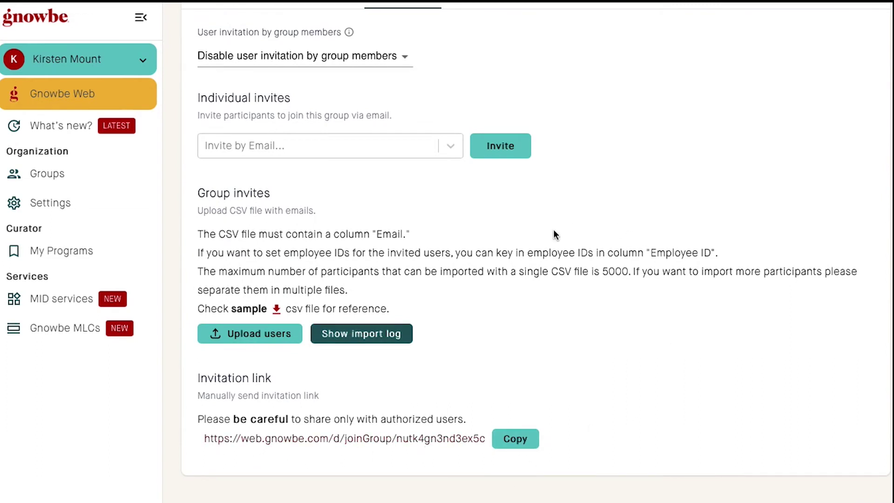
{"action": "scroll", "coordinate": [391, 293], "scroll_direction": "up", "scroll_amount": 3}
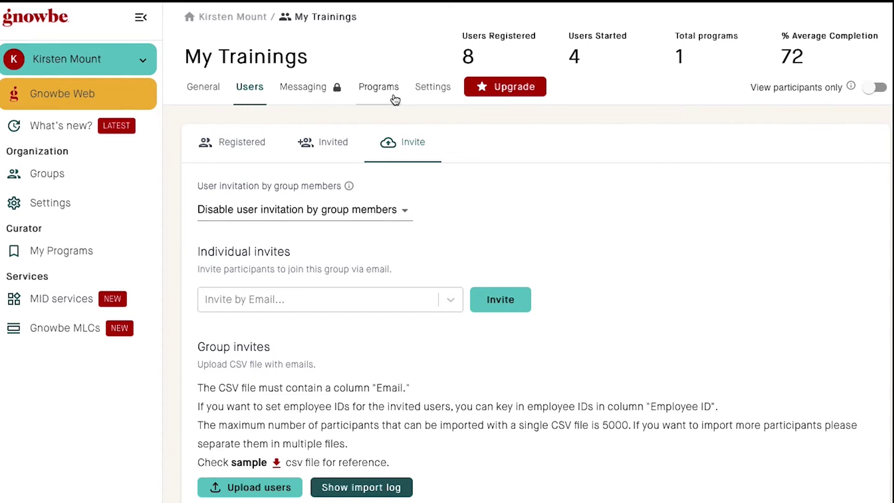
Step: View the group's Programs tab and check the Add program panel, finding nothing more to add
{"action": "left_click", "coordinate": [379, 89]}
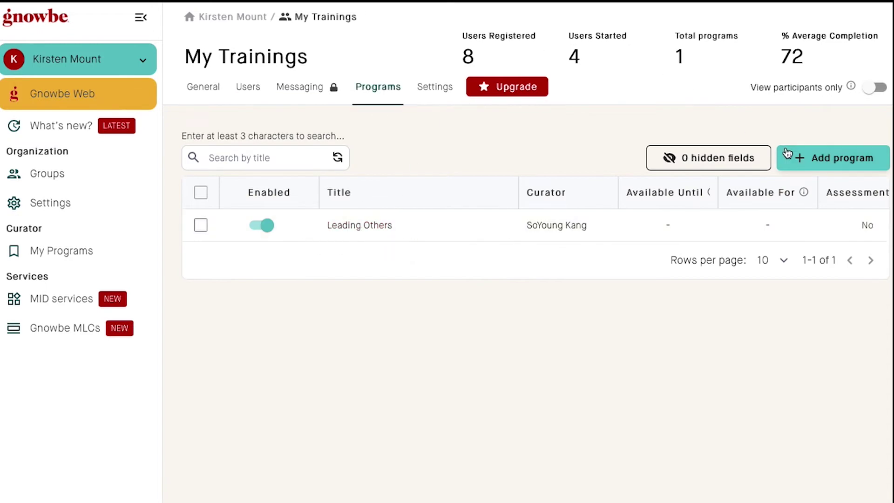
{"action": "left_click", "coordinate": [831, 157]}
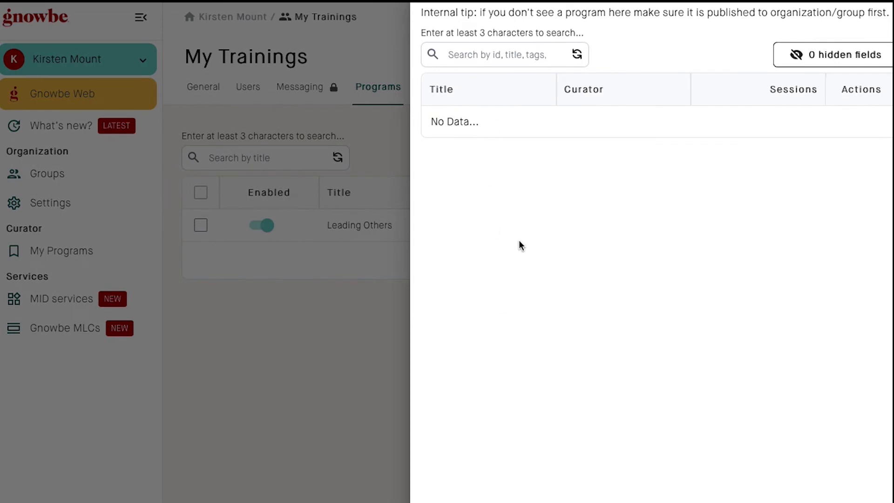
{"action": "left_click", "coordinate": [233, 389]}
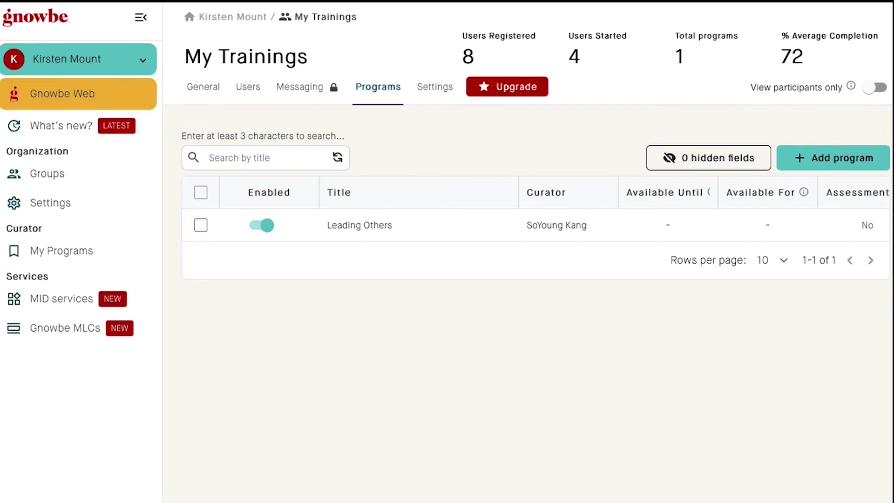
Step: Scroll through the My Trainings group's Group Details and feature toggles in Settings
{"action": "left_click", "coordinate": [401, 104]}
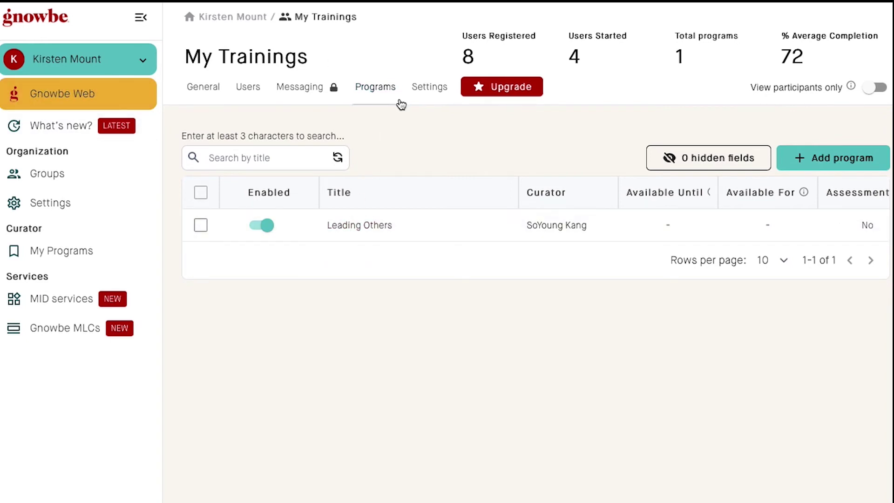
{"action": "left_click", "coordinate": [434, 88]}
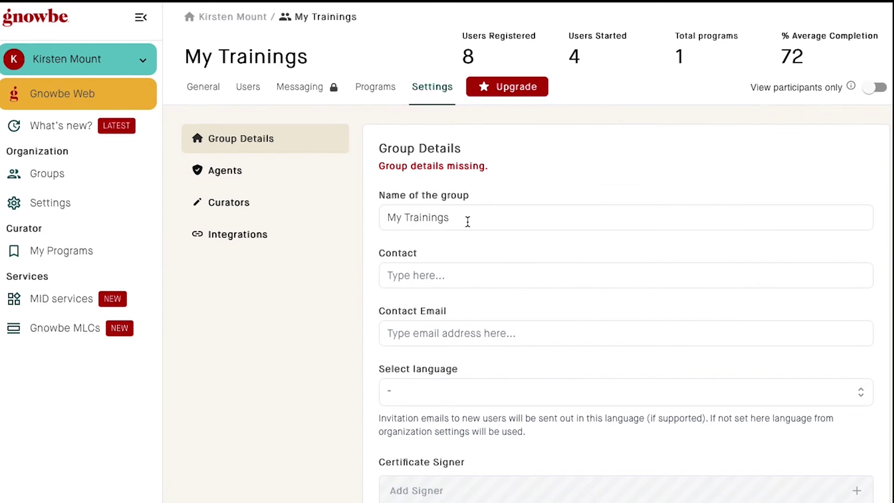
{"action": "scroll", "coordinate": [497, 345], "scroll_direction": "down", "scroll_amount": 3}
{"action": "scroll", "coordinate": [497, 345], "scroll_direction": "down", "scroll_amount": 4}
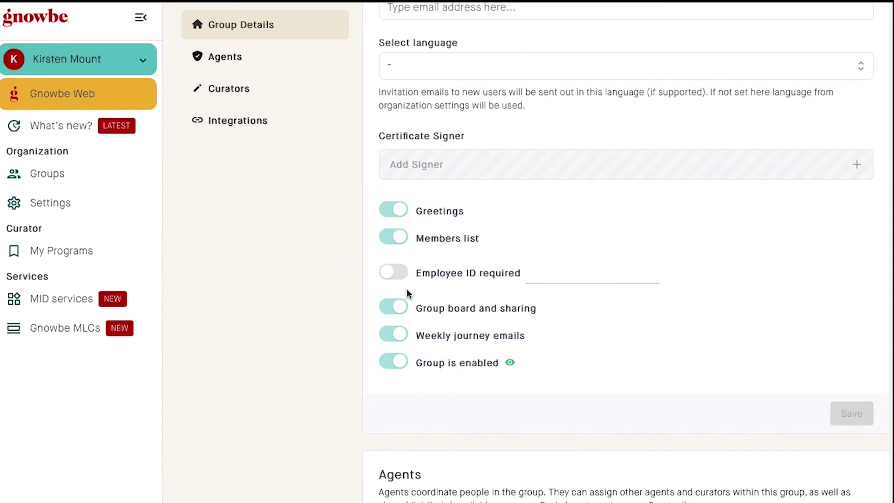
{"action": "scroll", "coordinate": [407, 288], "scroll_direction": "up", "scroll_amount": 7}
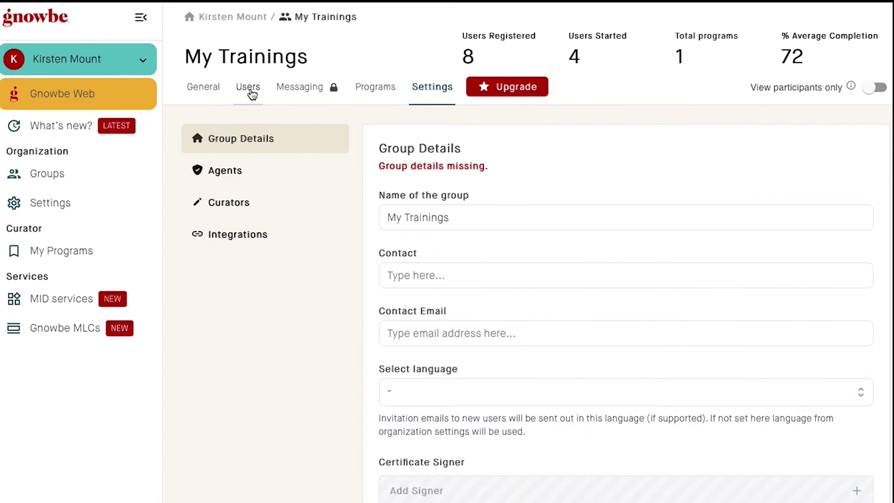
Step: Open the Leading Others program's engagement dashboard from the group's Programs list
{"action": "left_click", "coordinate": [253, 88]}
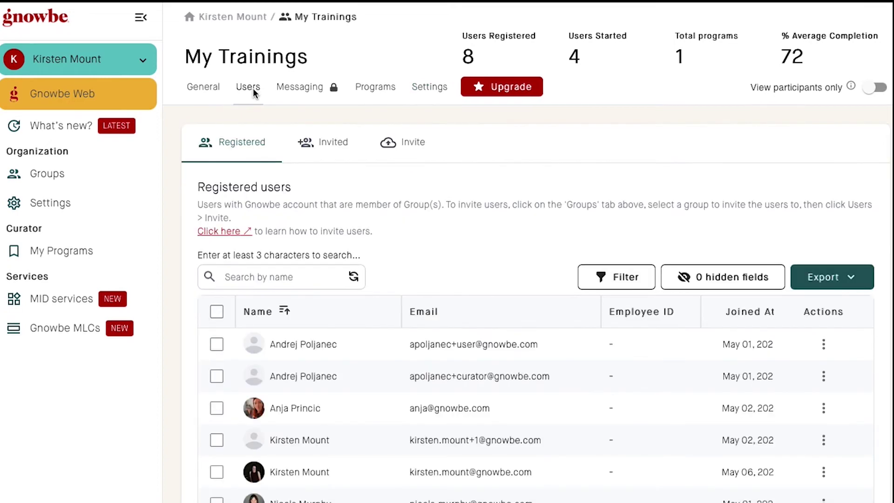
{"action": "left_click", "coordinate": [387, 86]}
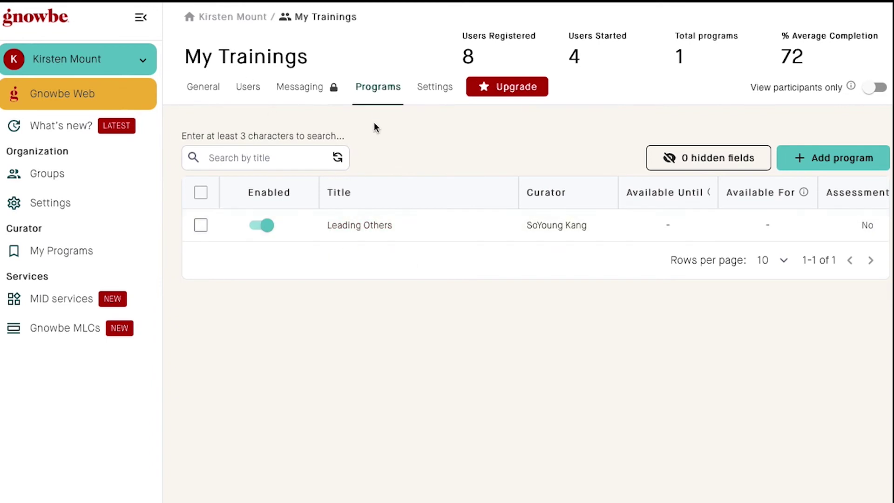
{"action": "left_click", "coordinate": [362, 226]}
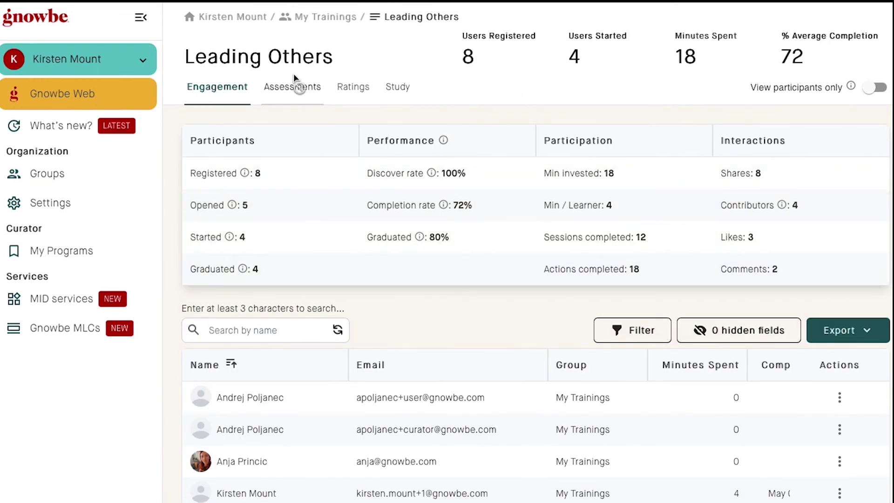
{"action": "left_click", "coordinate": [231, 97]}
{"action": "scroll", "coordinate": [393, 485], "scroll_direction": "down", "scroll_amount": 1}
{"action": "scroll", "coordinate": [300, 291], "scroll_direction": "down", "scroll_amount": 4}
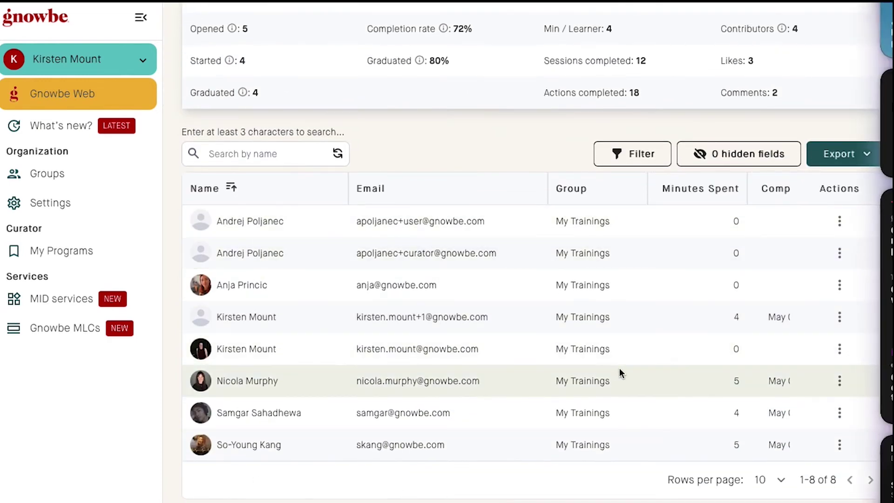
{"action": "scroll", "coordinate": [719, 375], "scroll_direction": "right", "scroll_amount": 2}
{"action": "scroll", "coordinate": [719, 375], "scroll_direction": "right", "scroll_amount": 2}
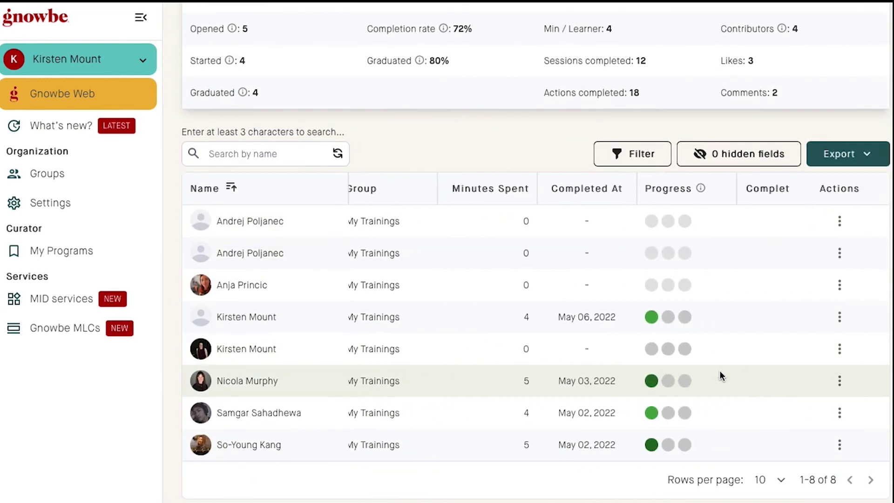
{"action": "scroll", "coordinate": [720, 375], "scroll_direction": "right", "scroll_amount": 2}
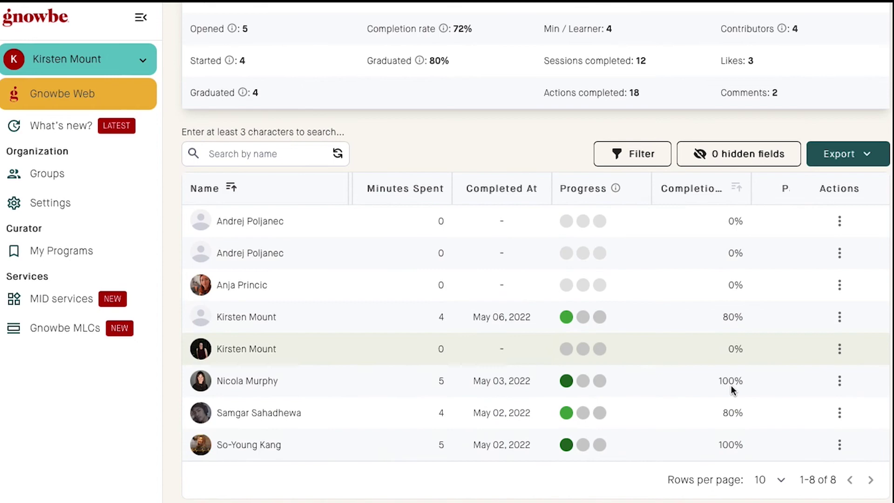
{"action": "scroll", "coordinate": [719, 349], "scroll_direction": "right", "scroll_amount": 5}
{"action": "scroll", "coordinate": [731, 308], "scroll_direction": "right", "scroll_amount": 4}
{"action": "scroll", "coordinate": [689, 261], "scroll_direction": "right", "scroll_amount": 2}
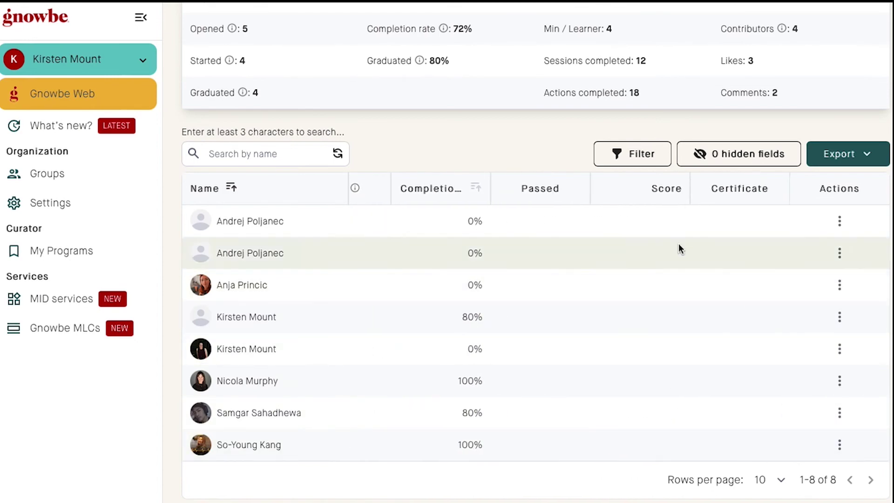
{"action": "left_click", "coordinate": [841, 222]}
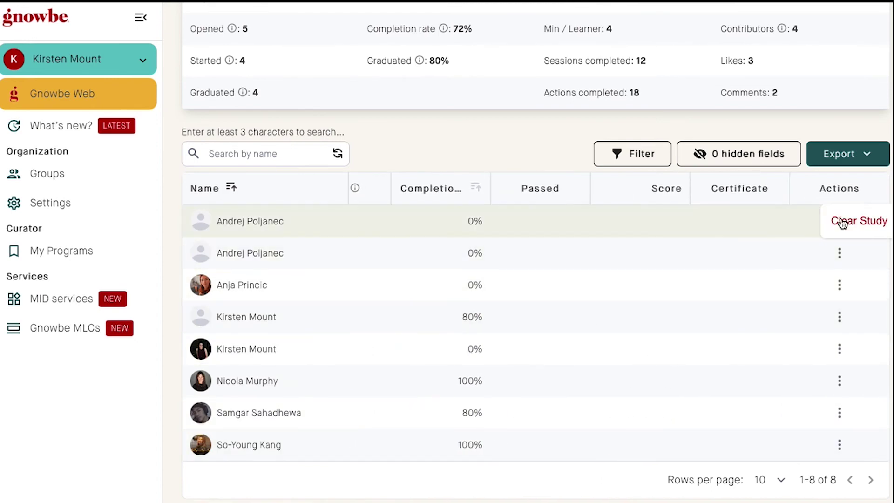
{"action": "left_click", "coordinate": [726, 231]}
{"action": "scroll", "coordinate": [725, 230], "scroll_direction": "up", "scroll_amount": 4}
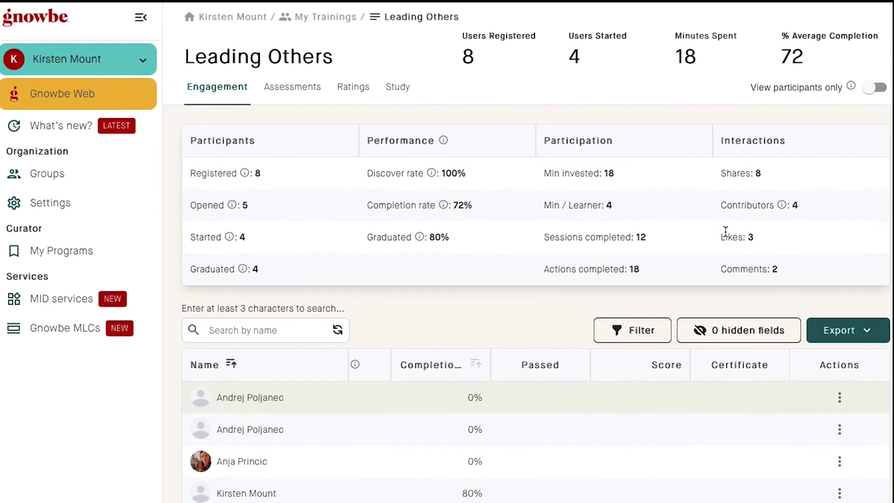
Step: Show the Leading Others Ratings tab and browse its Improvement Status cards, which have no ratings yet
{"action": "left_click", "coordinate": [274, 91]}
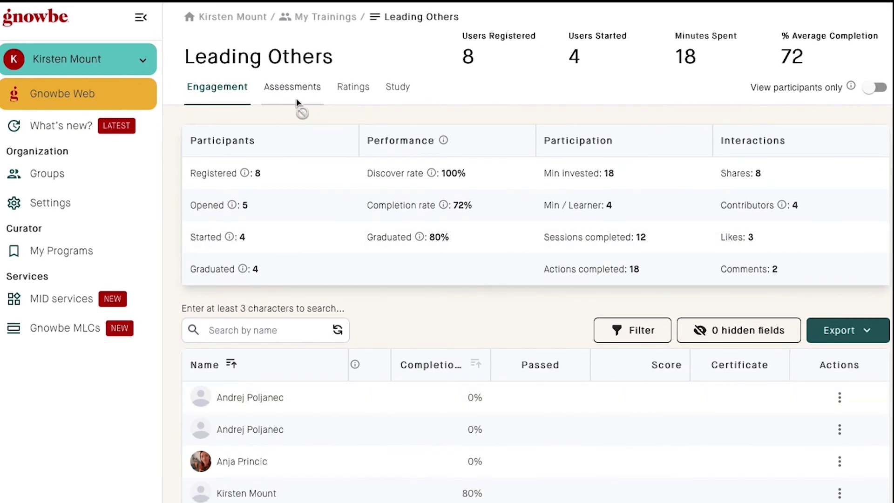
{"action": "left_click", "coordinate": [363, 94]}
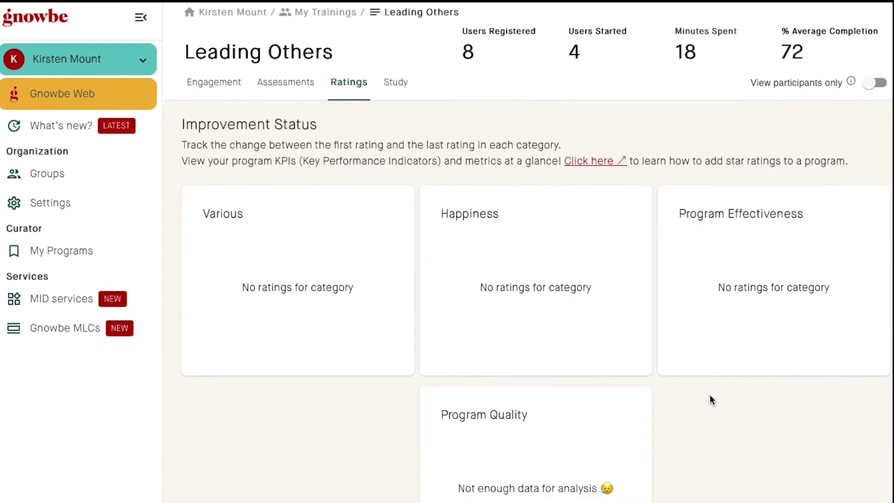
{"action": "scroll", "coordinate": [710, 395], "scroll_direction": "down", "scroll_amount": 3}
{"action": "scroll", "coordinate": [709, 395], "scroll_direction": "down", "scroll_amount": 3}
{"action": "scroll", "coordinate": [710, 395], "scroll_direction": "up", "scroll_amount": 6}
Step: Open the Study responses and expand Caring Leadership's poll results to review them
{"action": "left_click", "coordinate": [400, 93]}
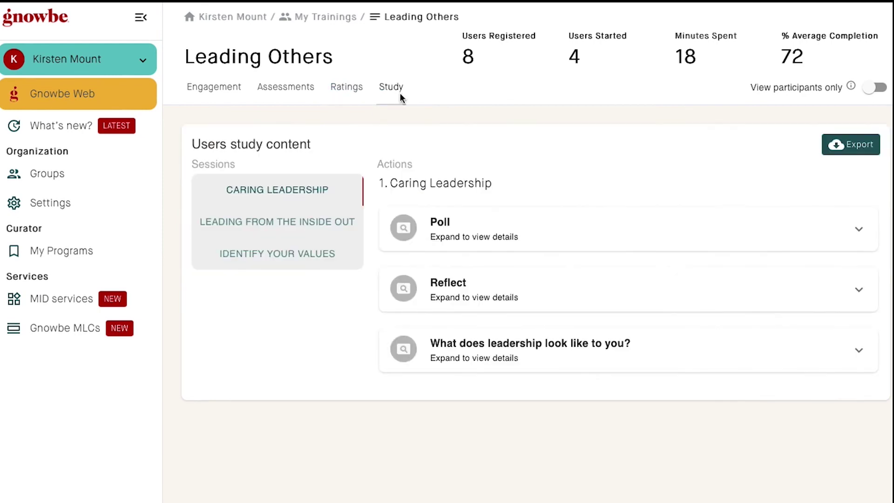
{"action": "left_click", "coordinate": [864, 231]}
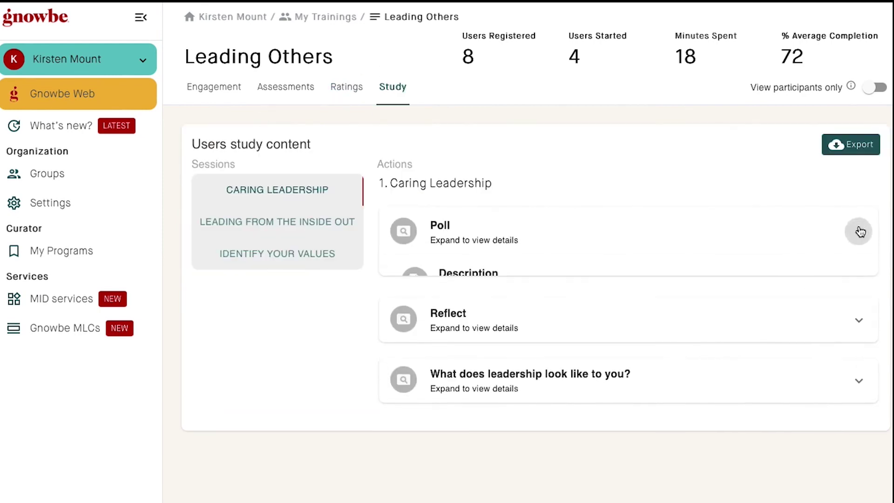
{"action": "scroll", "coordinate": [755, 364], "scroll_direction": "down", "scroll_amount": 1}
{"action": "scroll", "coordinate": [756, 361], "scroll_direction": "down", "scroll_amount": 2}
{"action": "scroll", "coordinate": [756, 360], "scroll_direction": "down", "scroll_amount": 3}
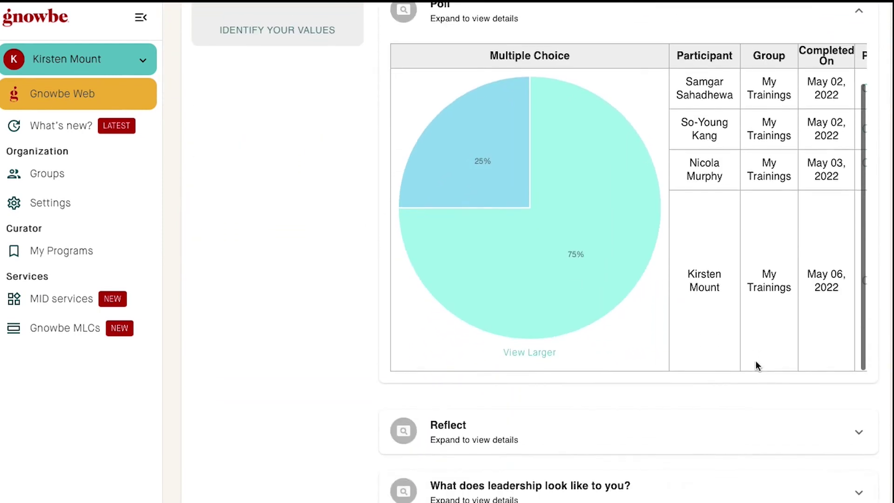
{"action": "scroll", "coordinate": [726, 322], "scroll_direction": "down", "scroll_amount": 2}
{"action": "scroll", "coordinate": [757, 112], "scroll_direction": "up", "scroll_amount": 2}
{"action": "scroll", "coordinate": [756, 112], "scroll_direction": "down", "scroll_amount": 2}
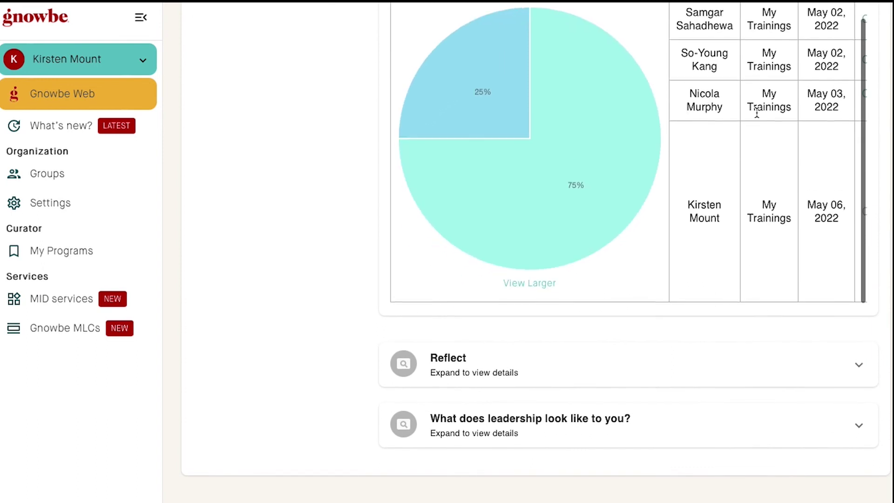
{"action": "scroll", "coordinate": [801, 270], "scroll_direction": "right", "scroll_amount": 1}
{"action": "scroll", "coordinate": [801, 270], "scroll_direction": "right", "scroll_amount": 3}
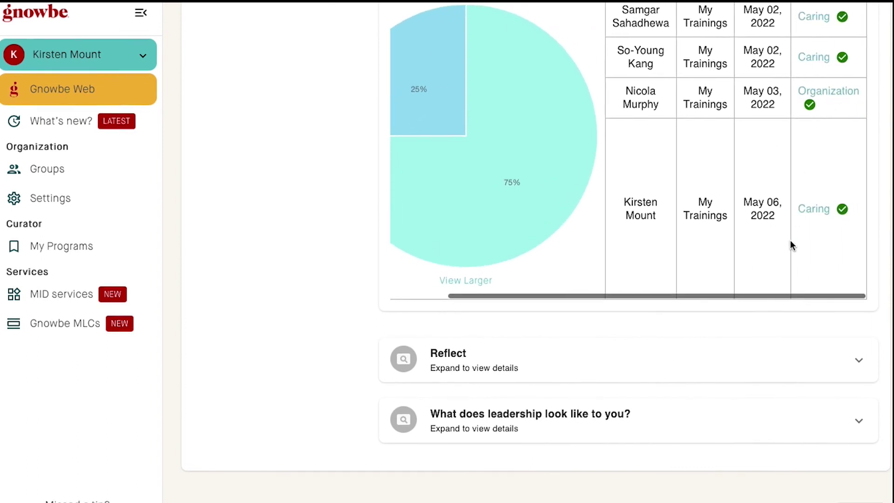
Step: Expand the Reflect answers and the leadership-question answers
{"action": "left_click", "coordinate": [859, 365]}
{"action": "scroll", "coordinate": [812, 459], "scroll_direction": "down", "scroll_amount": 7}
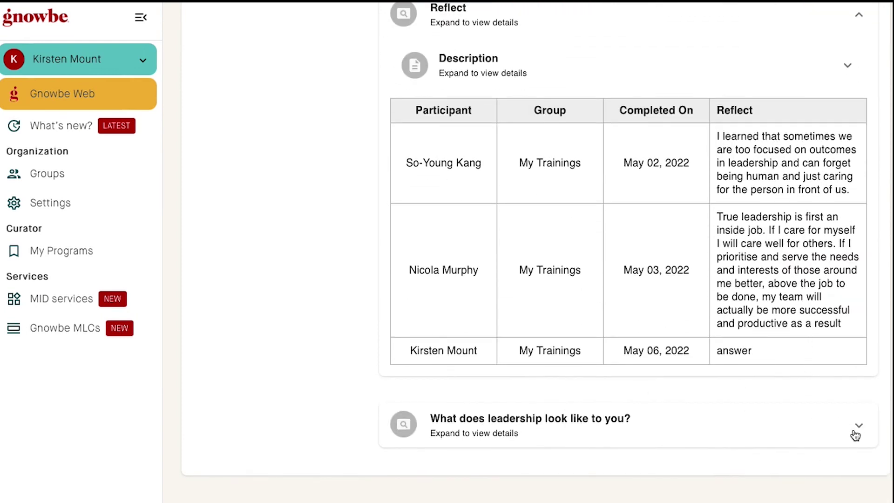
{"action": "left_click", "coordinate": [856, 435]}
{"action": "scroll", "coordinate": [765, 473], "scroll_direction": "down", "scroll_amount": 1}
{"action": "scroll", "coordinate": [764, 473], "scroll_direction": "down", "scroll_amount": 4}
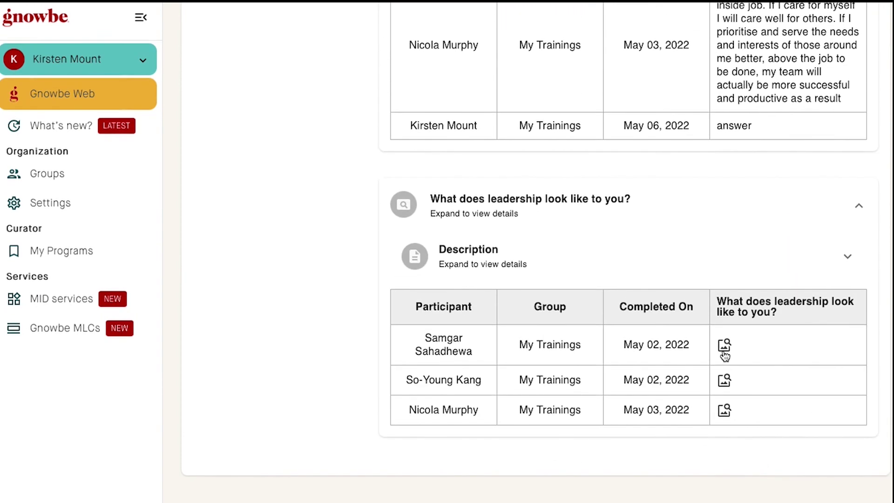
Step: View the three participants' leadership image answers, then close the enlarged image
{"action": "left_click", "coordinate": [725, 355]}
{"action": "left_click", "coordinate": [728, 372]}
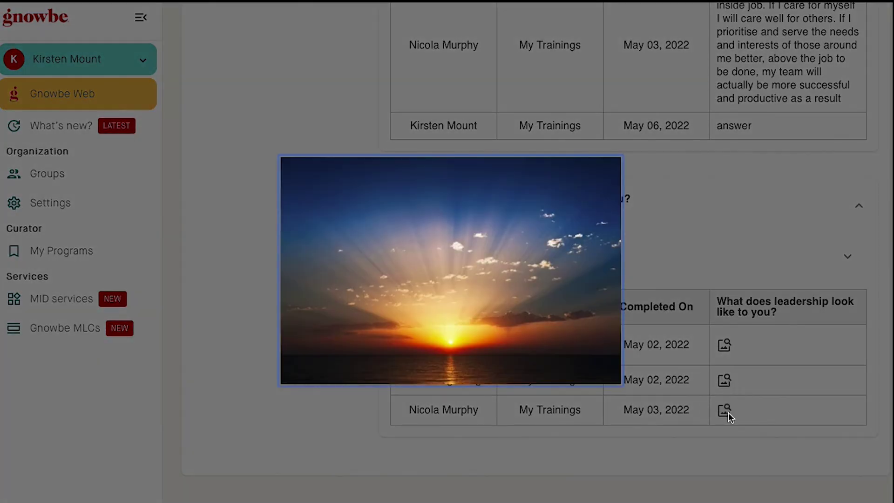
{"action": "left_click", "coordinate": [728, 412]}
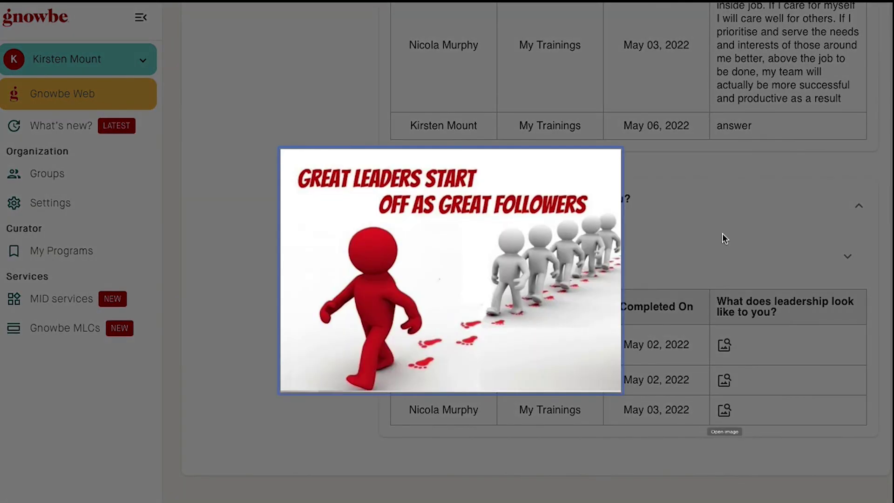
{"action": "left_click", "coordinate": [722, 233]}
{"action": "scroll", "coordinate": [684, 220], "scroll_direction": "up", "scroll_amount": 10}
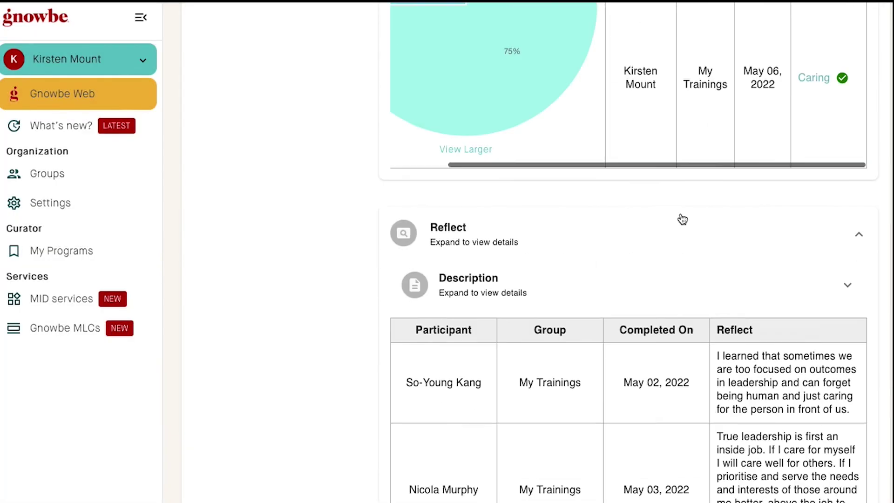
{"action": "scroll", "coordinate": [466, 173], "scroll_direction": "up", "scroll_amount": 5}
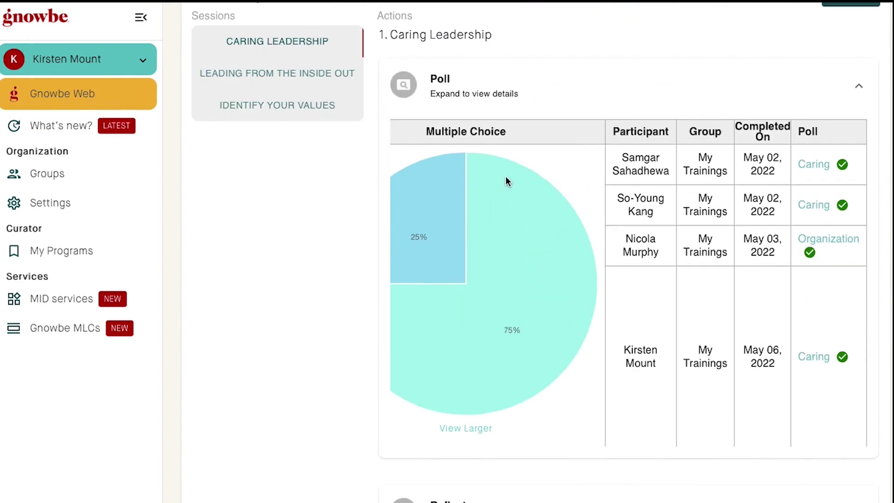
{"action": "scroll", "coordinate": [591, 252], "scroll_direction": "up", "scroll_amount": 1}
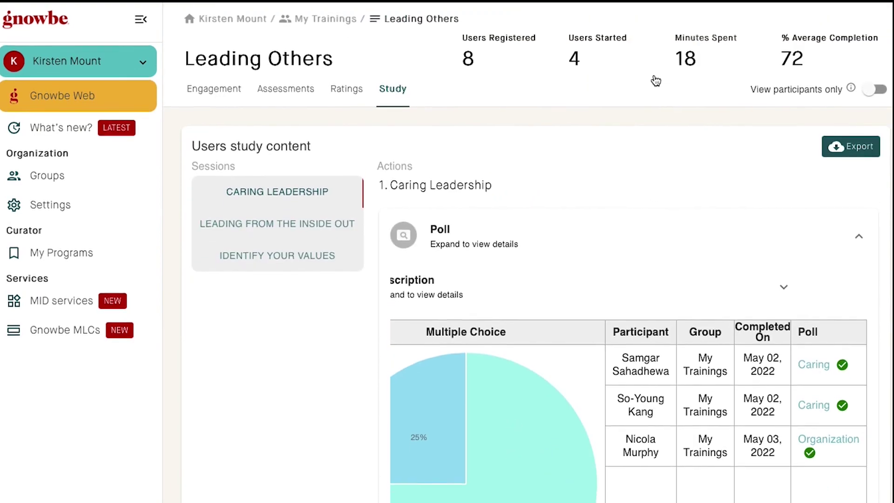